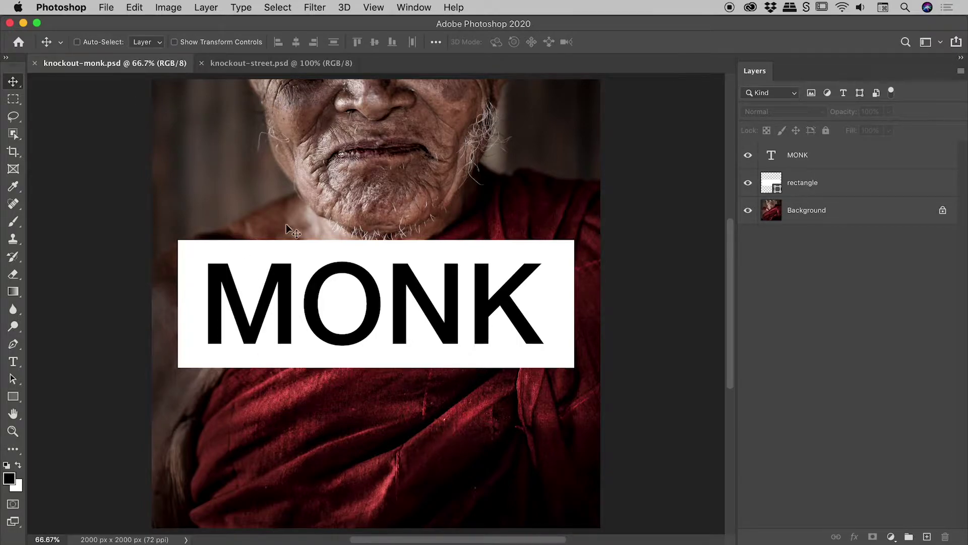
Glance at knockout-street.psd for comparison, then return to knockout-monk.psd
click(274, 63)
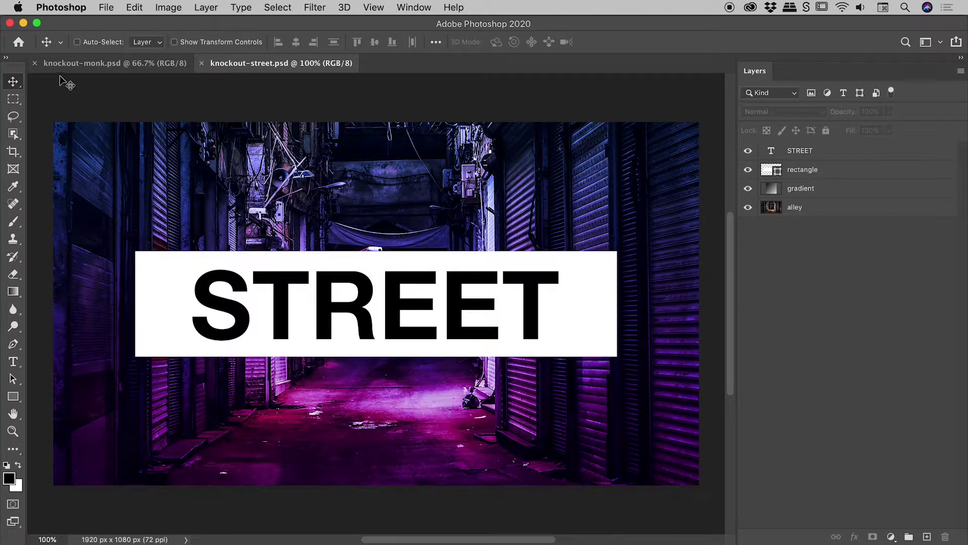
click(110, 63)
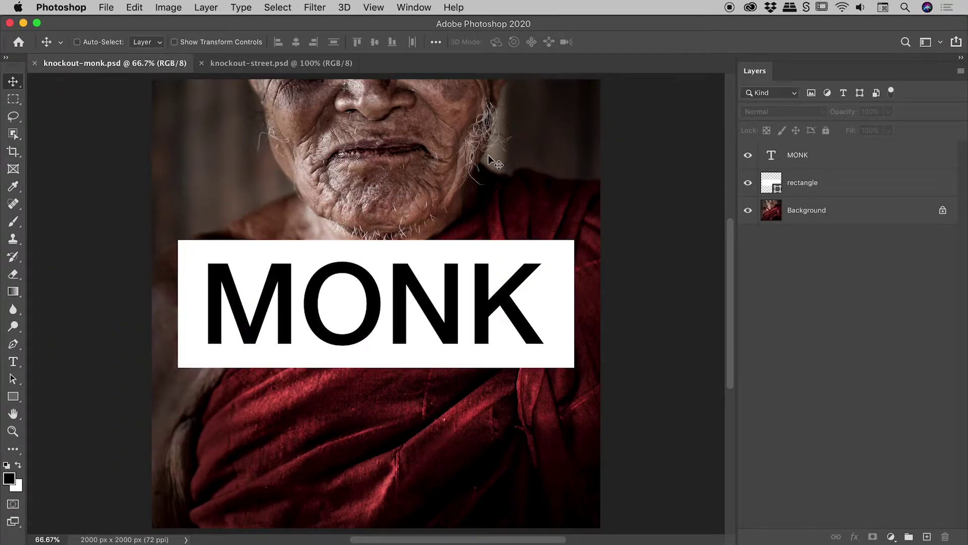
Hide all three MONK layers, re-show Background, rectangle and MONK text, then select MONK
drag(748, 154, 748, 211)
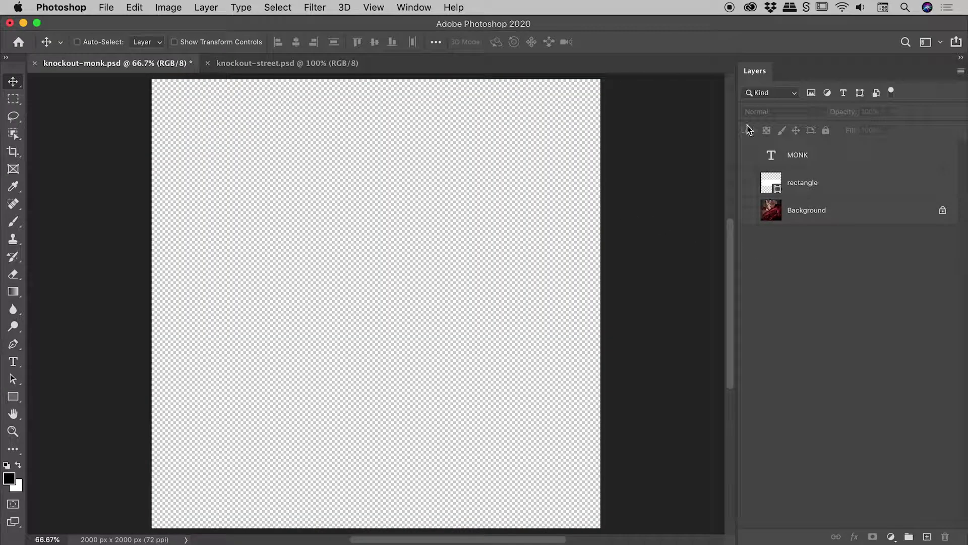
click(748, 210)
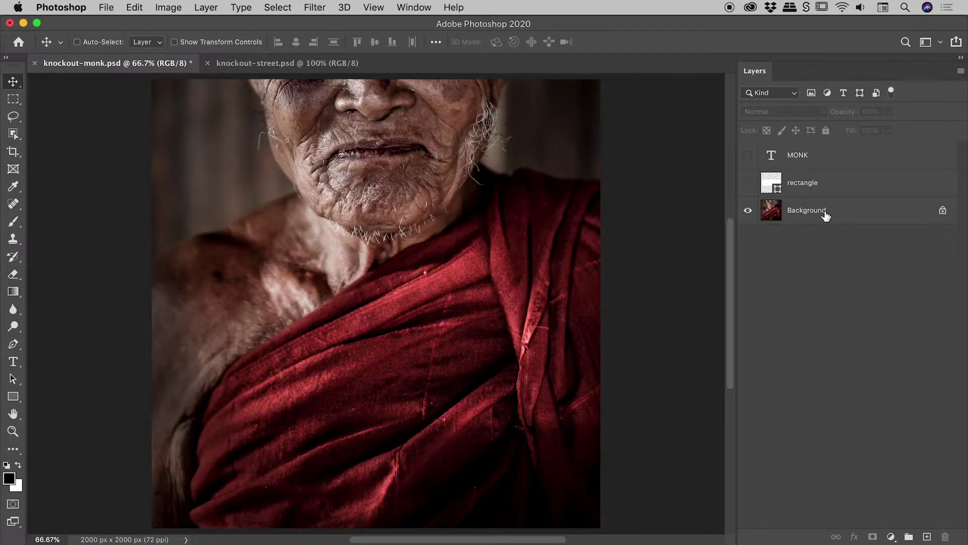
click(823, 210)
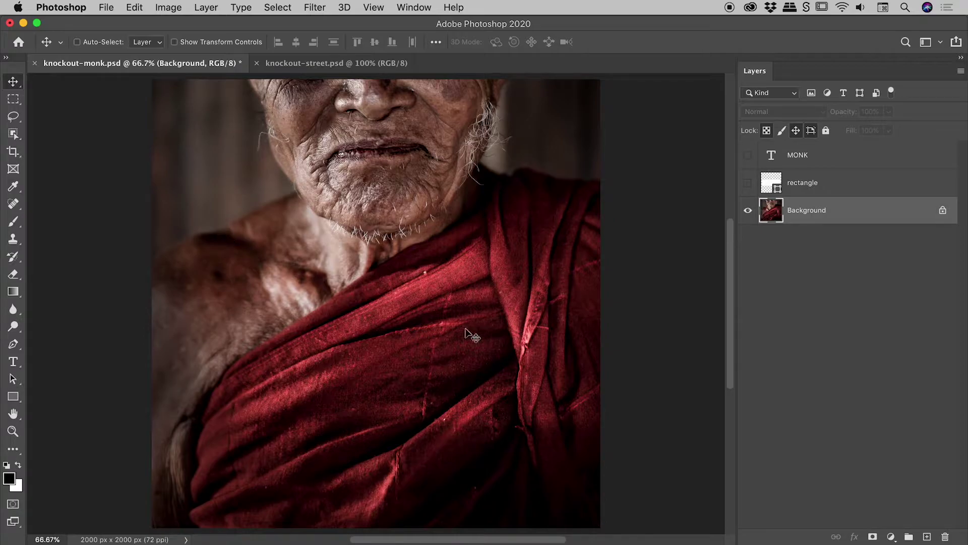
click(748, 183)
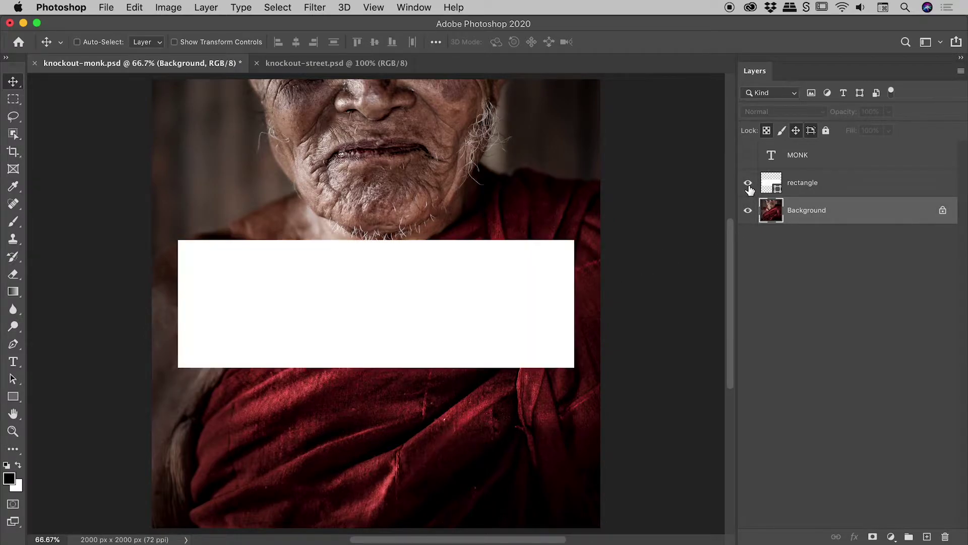
click(748, 156)
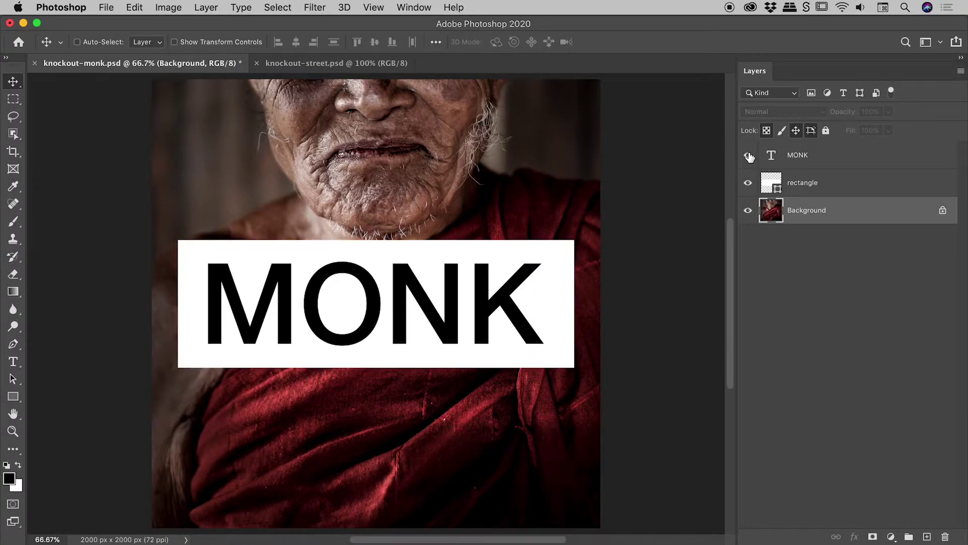
click(850, 167)
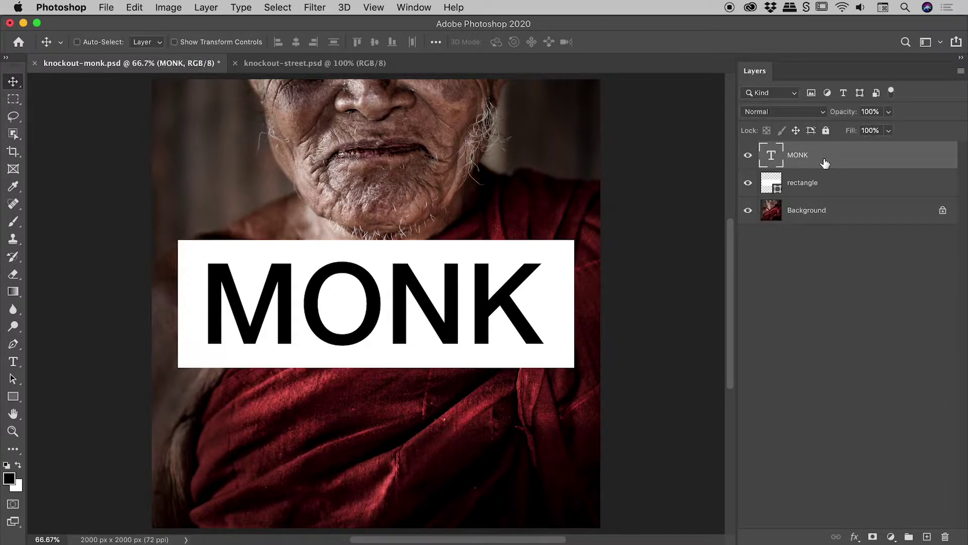
Give the MONK text layer Shallow knockout and 0% fill opacity in Blending Options
double_click(885, 162)
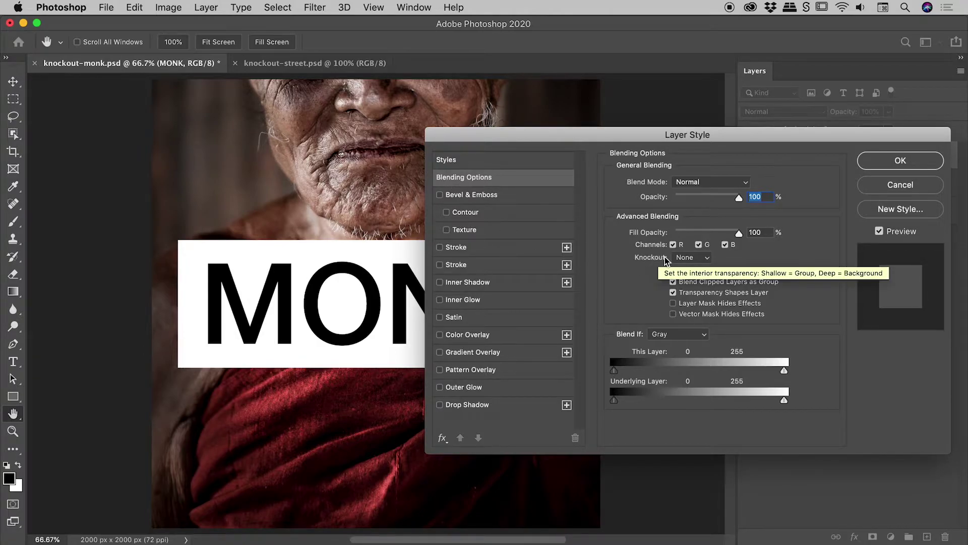
click(710, 260)
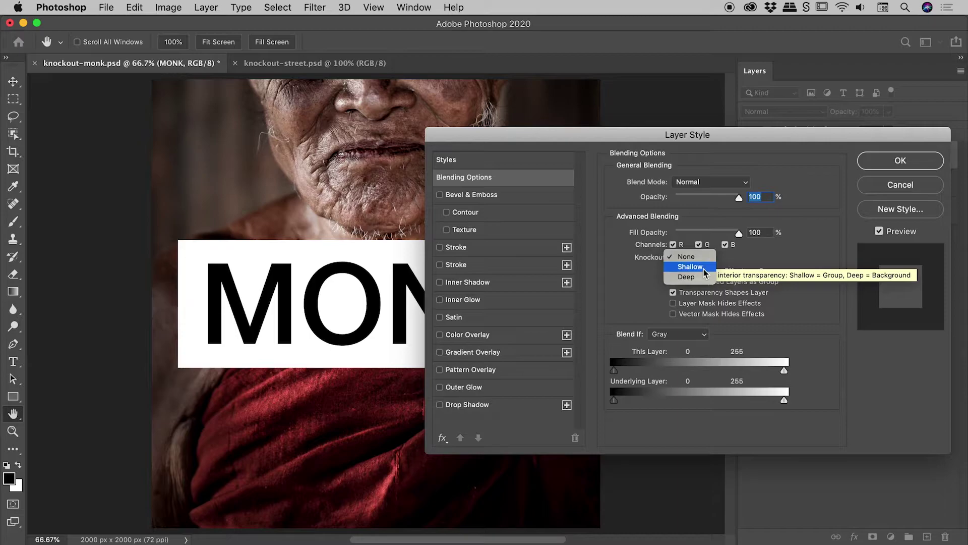
click(705, 269)
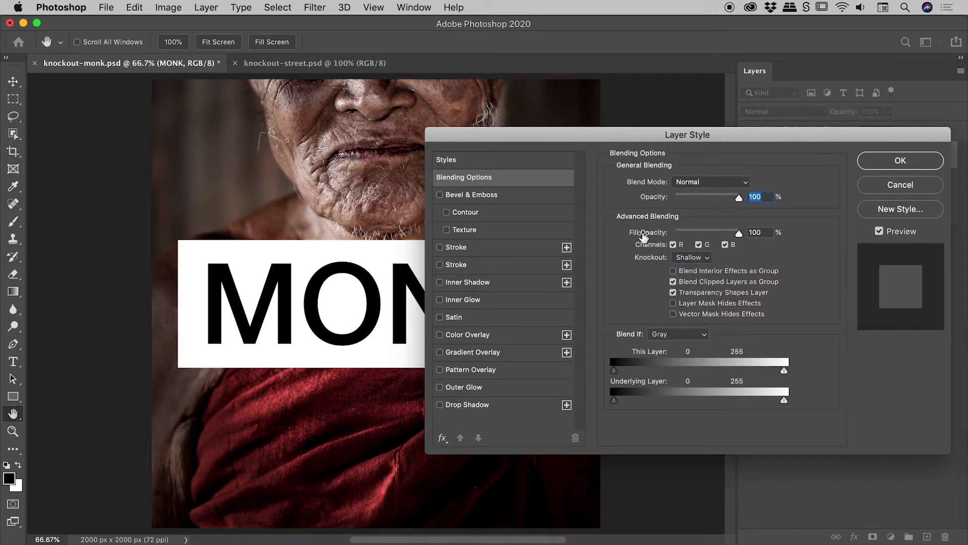
drag(734, 234, 674, 237)
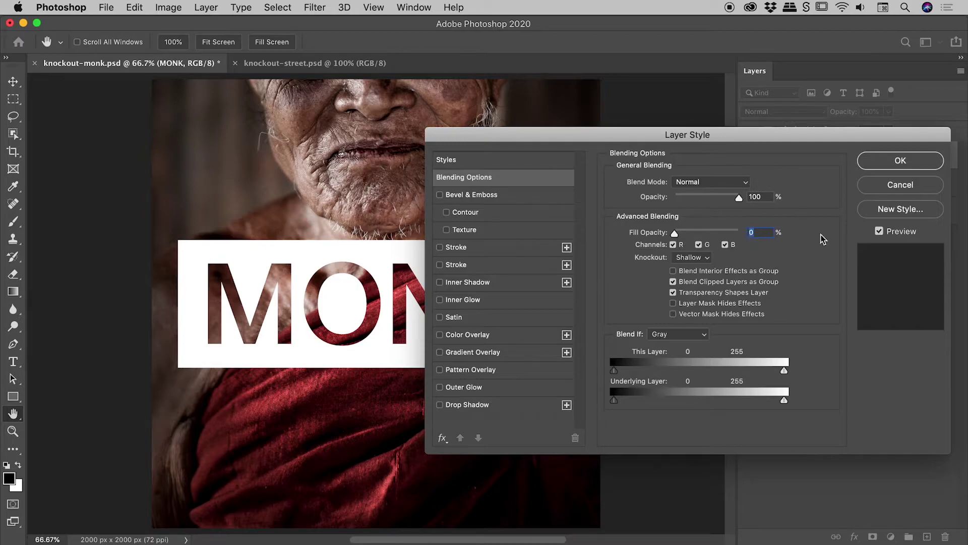
click(883, 168)
With the Move tool, check the rectangle and Background layers, then reselect MONK
key(v)
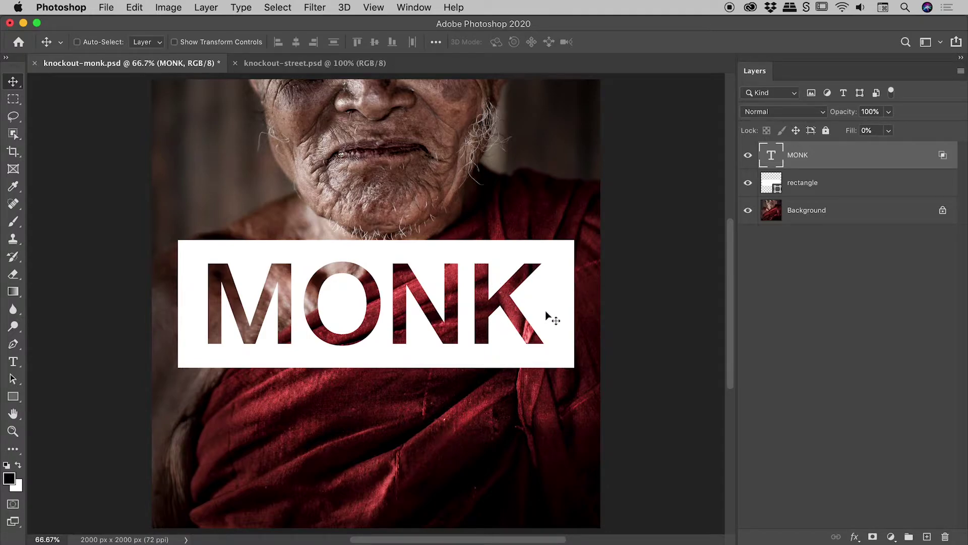
click(843, 187)
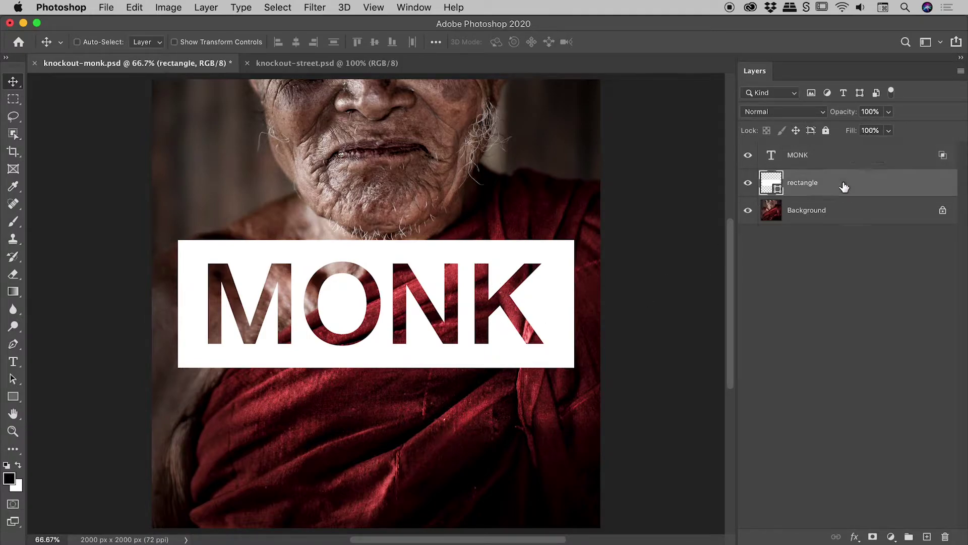
click(821, 212)
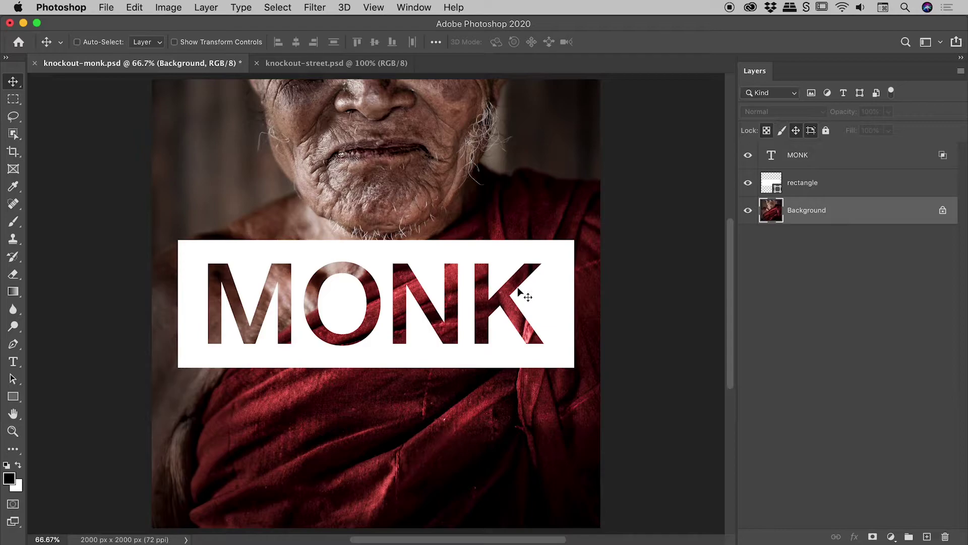
click(862, 304)
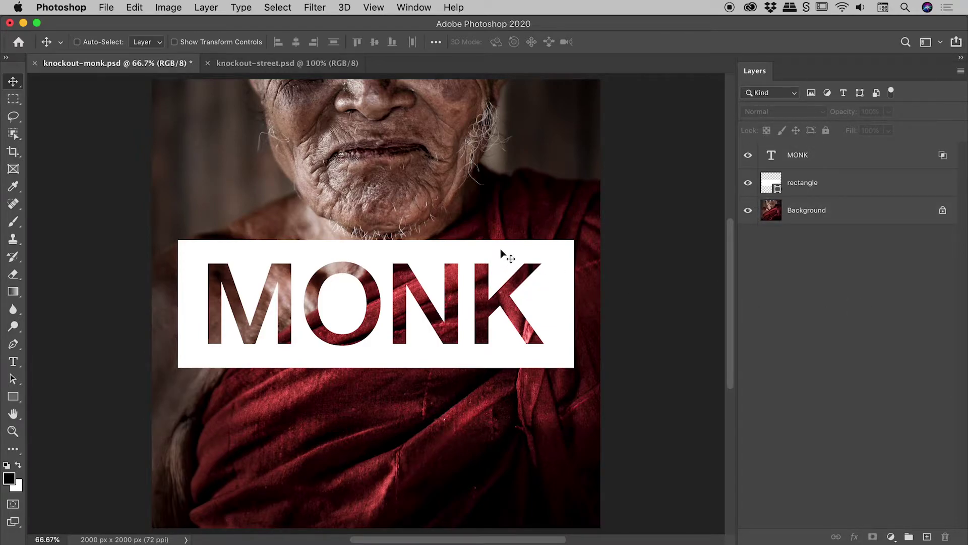
click(832, 162)
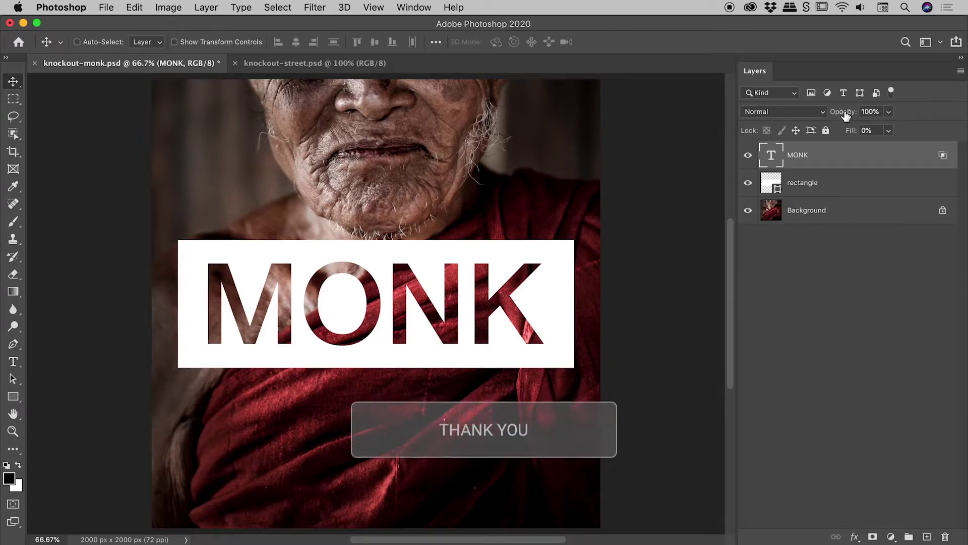
Switch to knockout-street.psd, hide all its layers and briefly toggle the alley photo
click(303, 63)
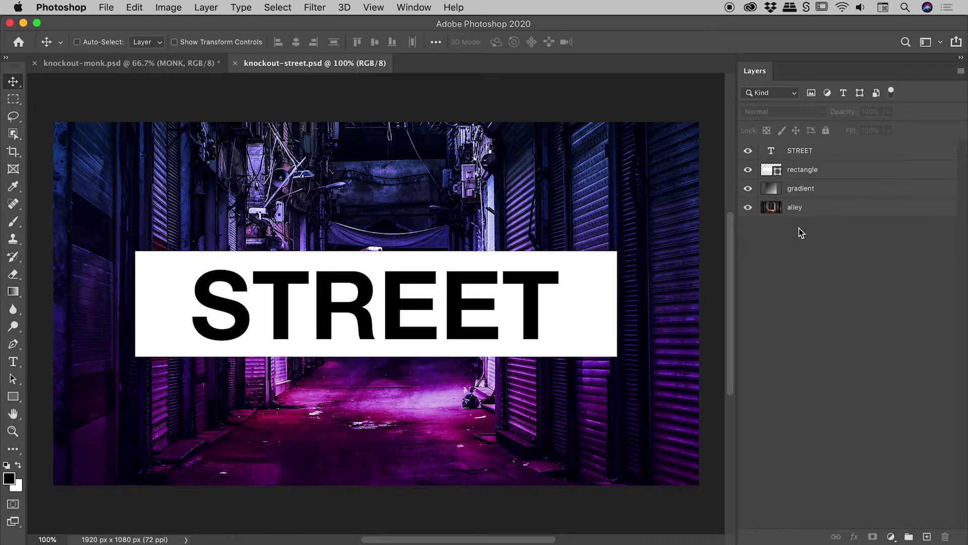
drag(748, 207, 747, 150)
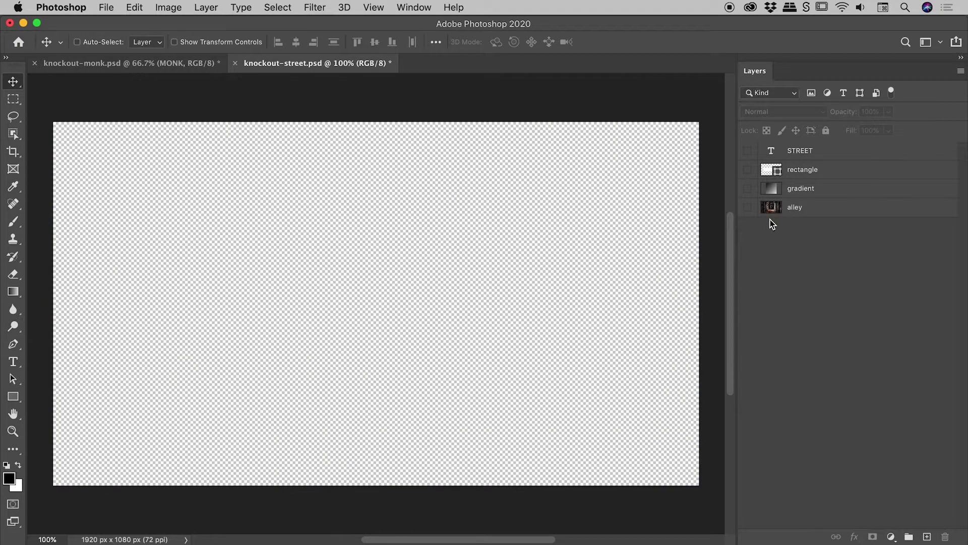
click(748, 207)
click(806, 209)
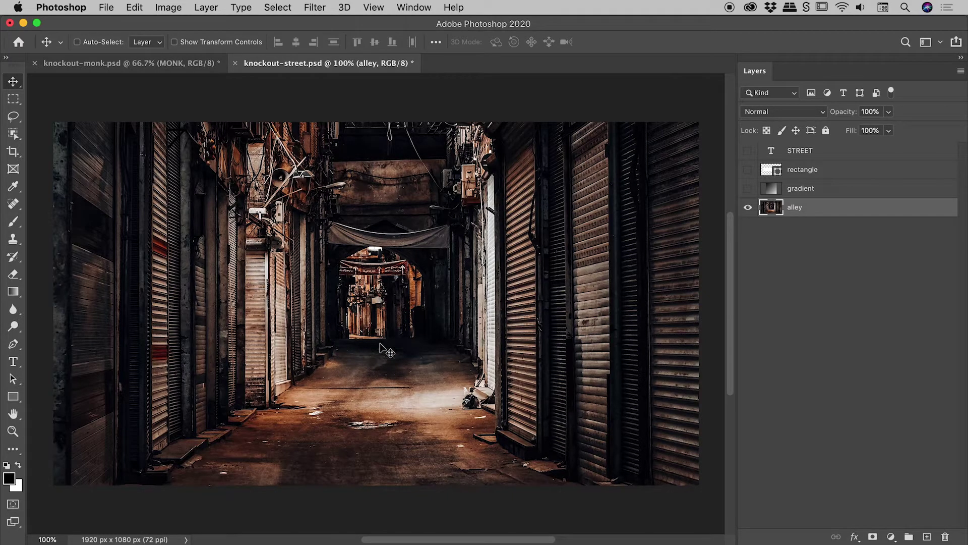
click(747, 207)
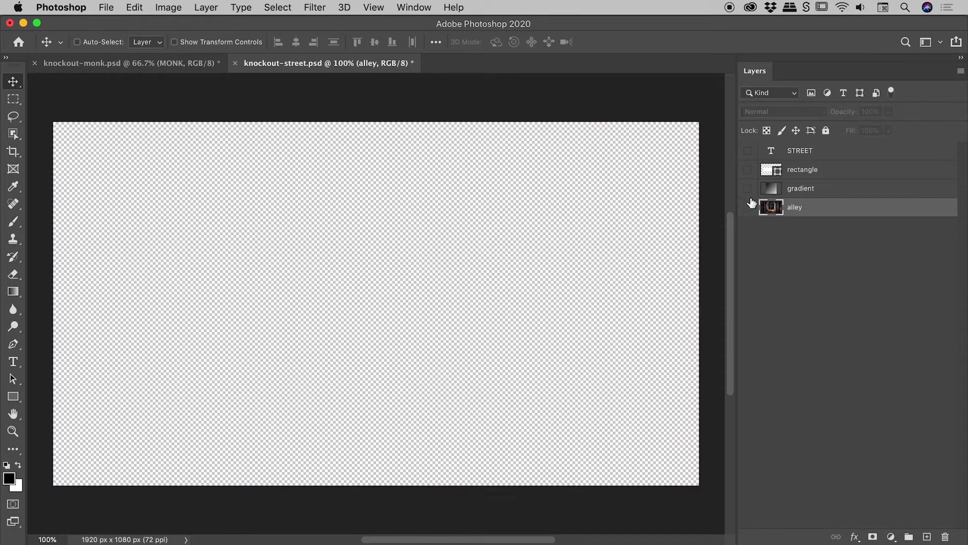
Make the gradient, alley photo, white rectangle and STREET text layers visible
click(748, 188)
click(824, 194)
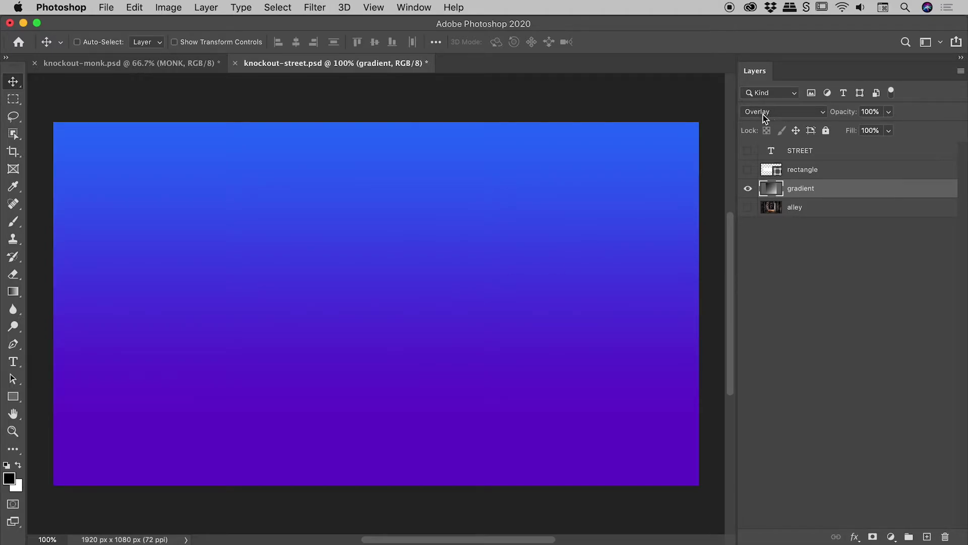
click(748, 207)
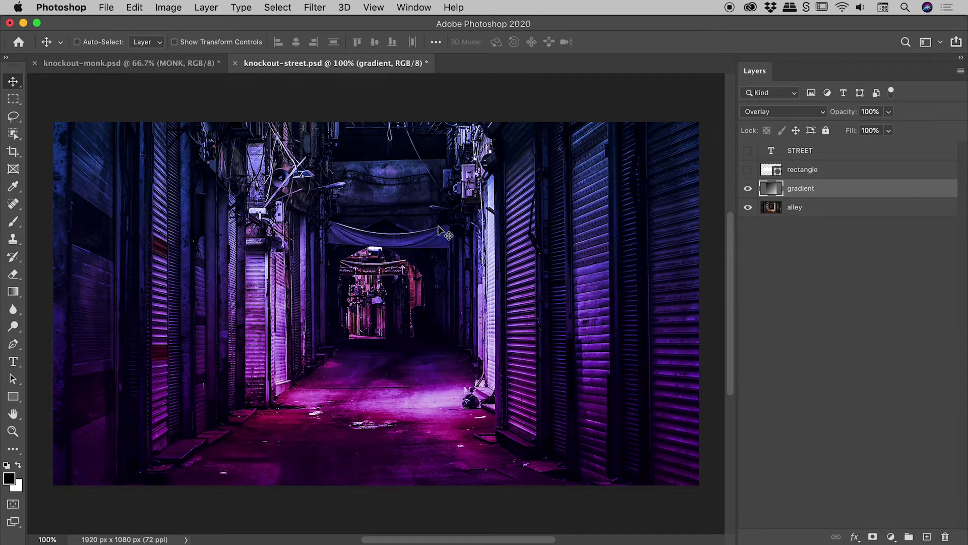
click(748, 170)
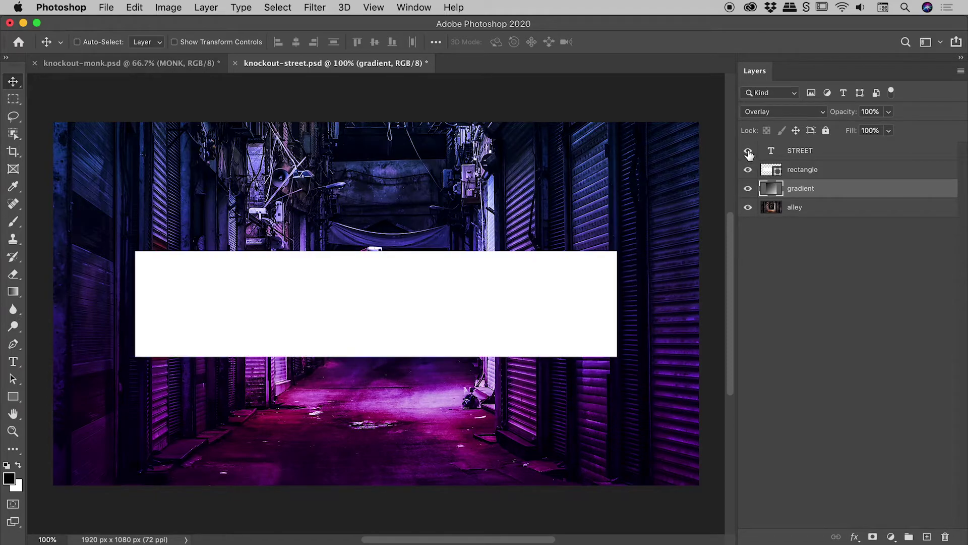
click(748, 151)
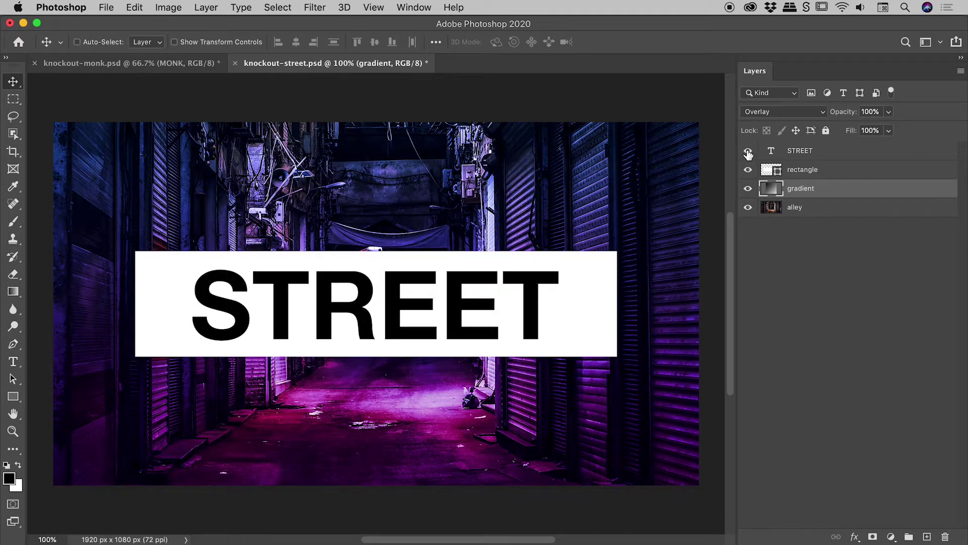
Set the STREET text layer to Shallow knockout with fill opacity 0
click(793, 153)
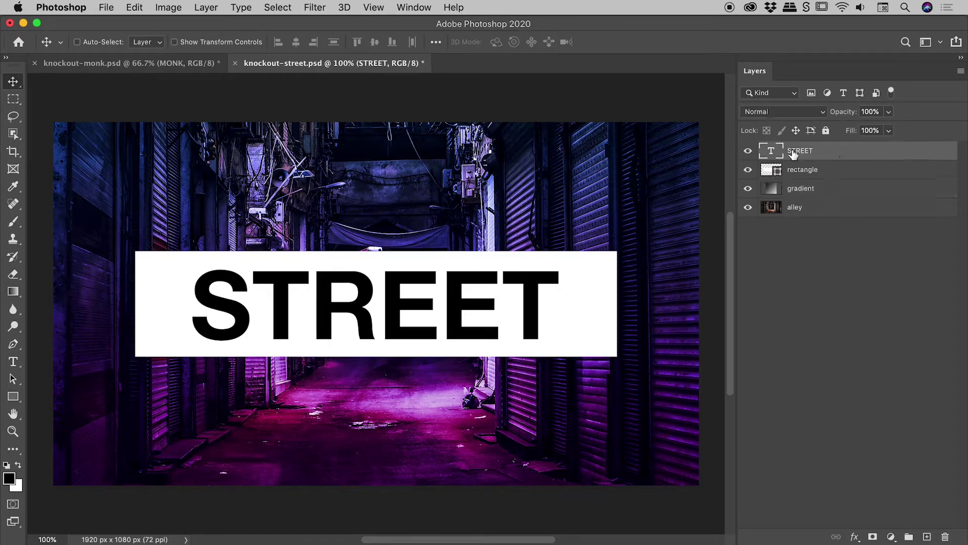
double_click(875, 153)
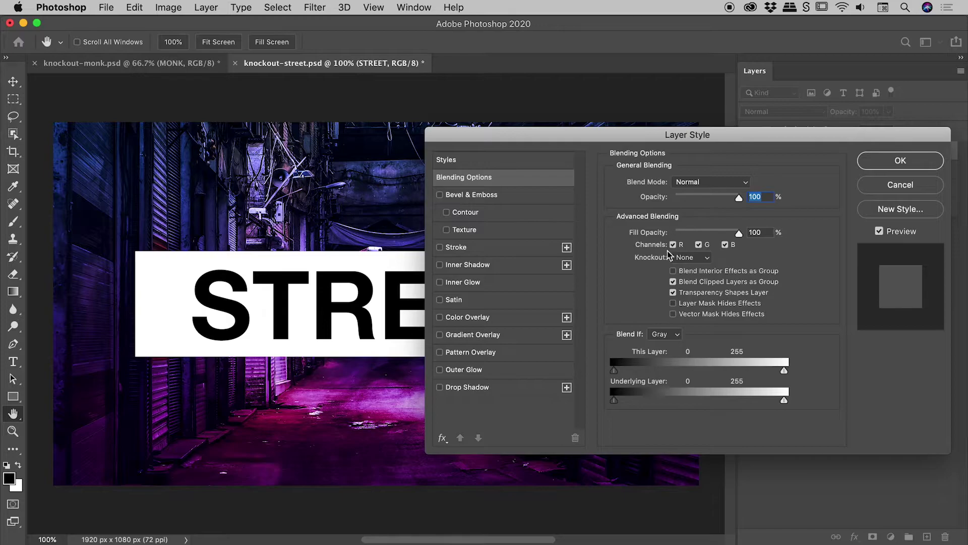
click(703, 258)
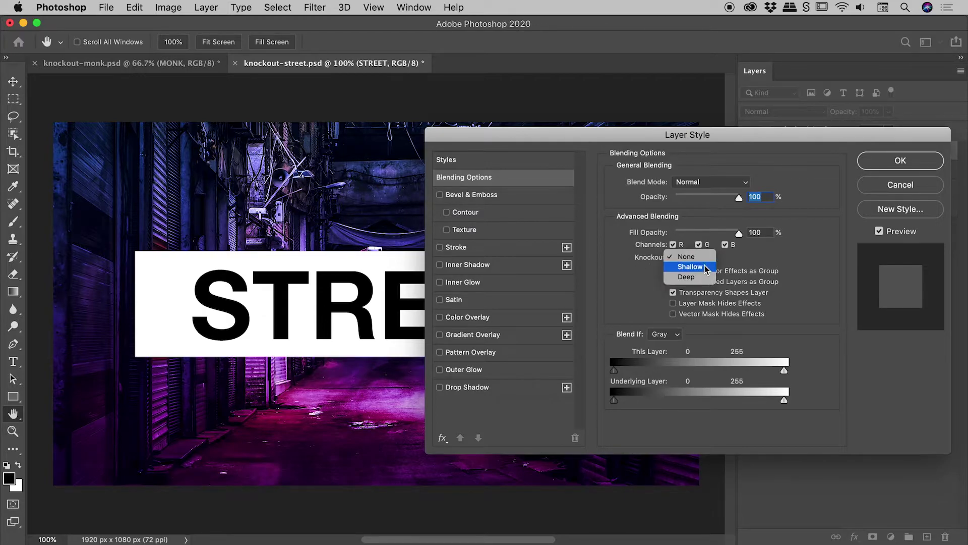
click(705, 267)
drag(739, 233, 671, 233)
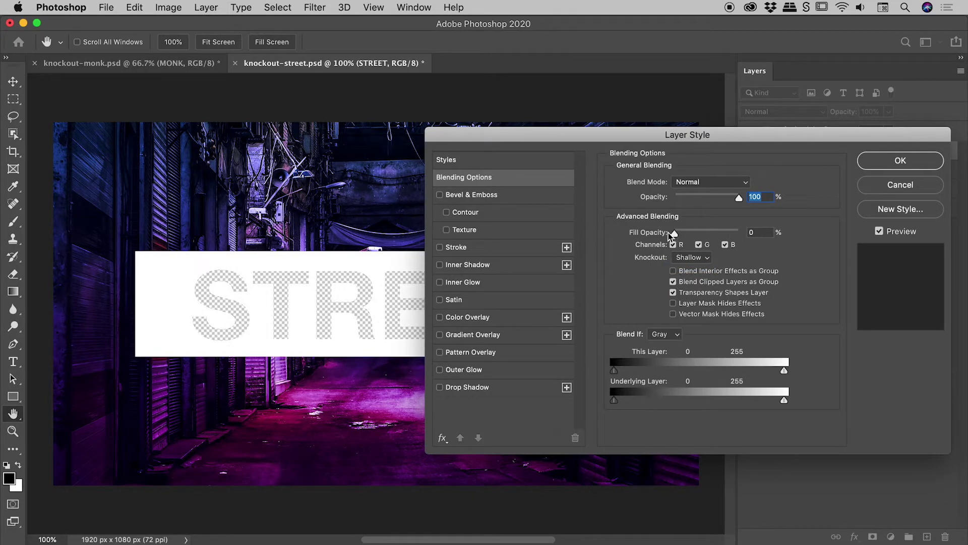
click(878, 166)
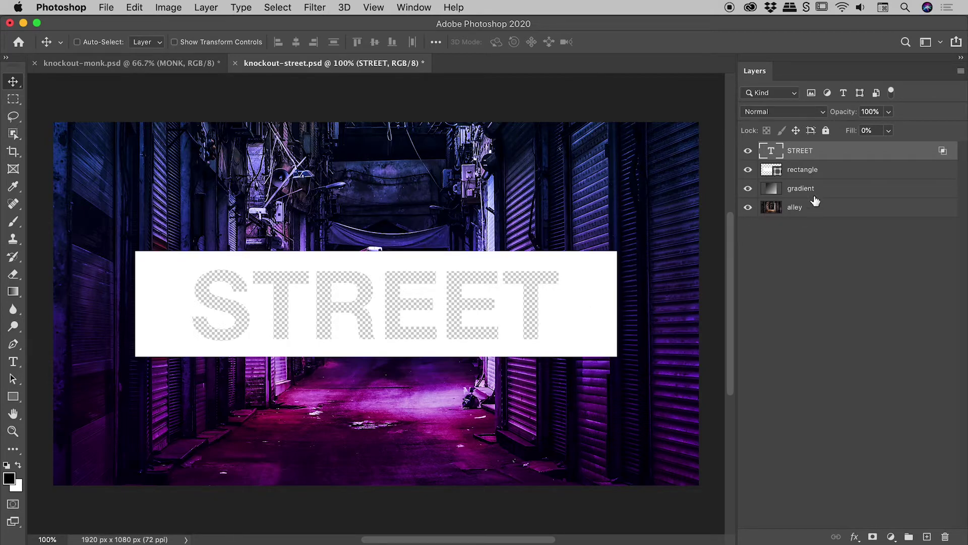
Switch the STREET knockout to Deep, then add the rectangle layer to the selection
double_click(890, 157)
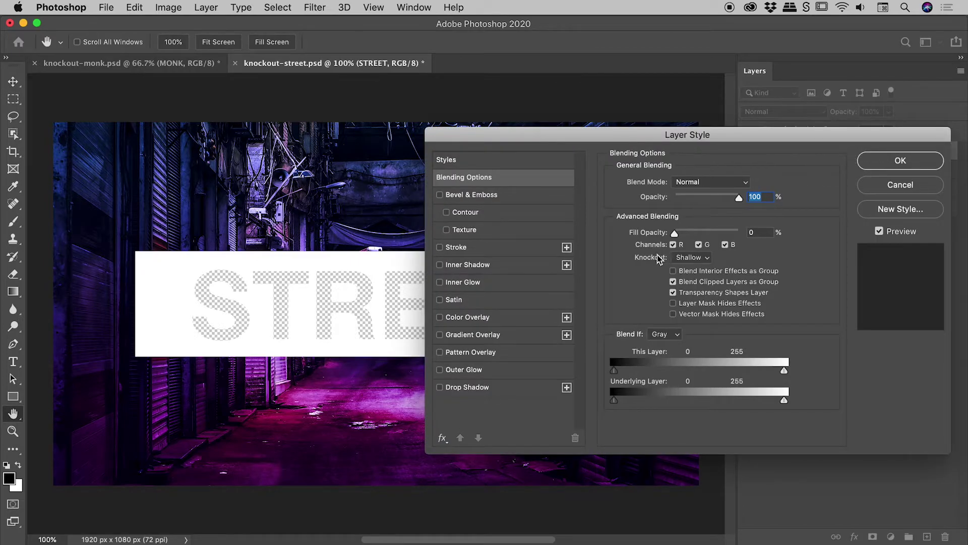
click(692, 258)
click(693, 267)
click(902, 161)
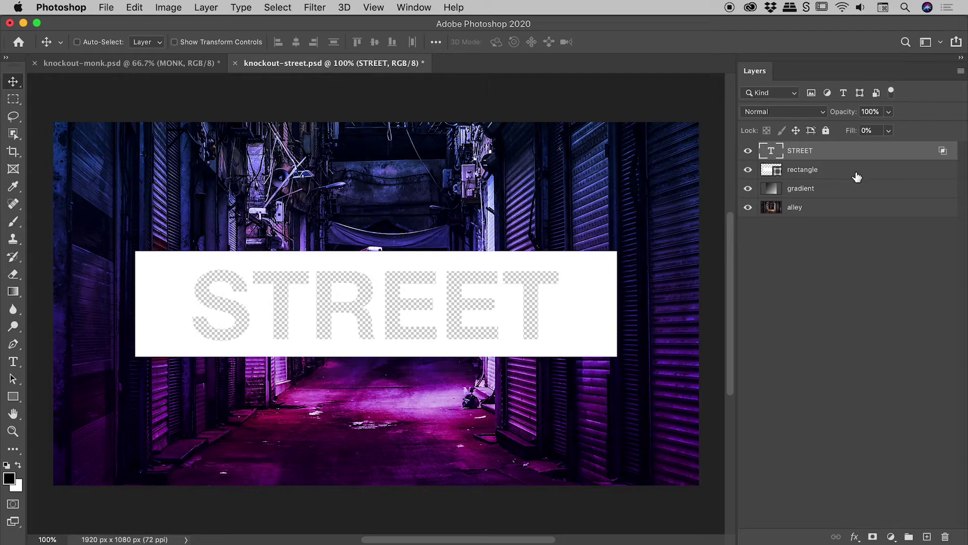
click(807, 177)
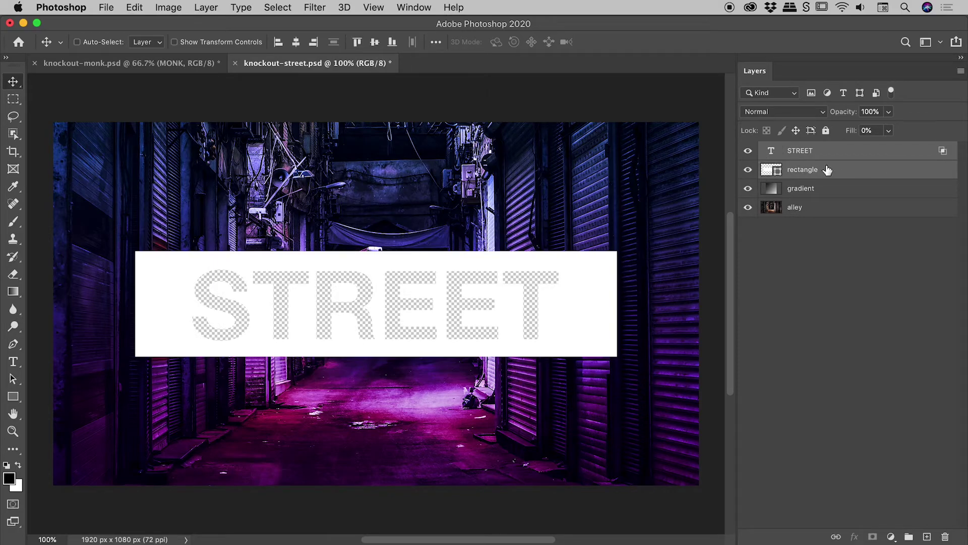
Group STREET and the rectangle into Group 1, expand it, and reselect the STREET layer
key(super+g)
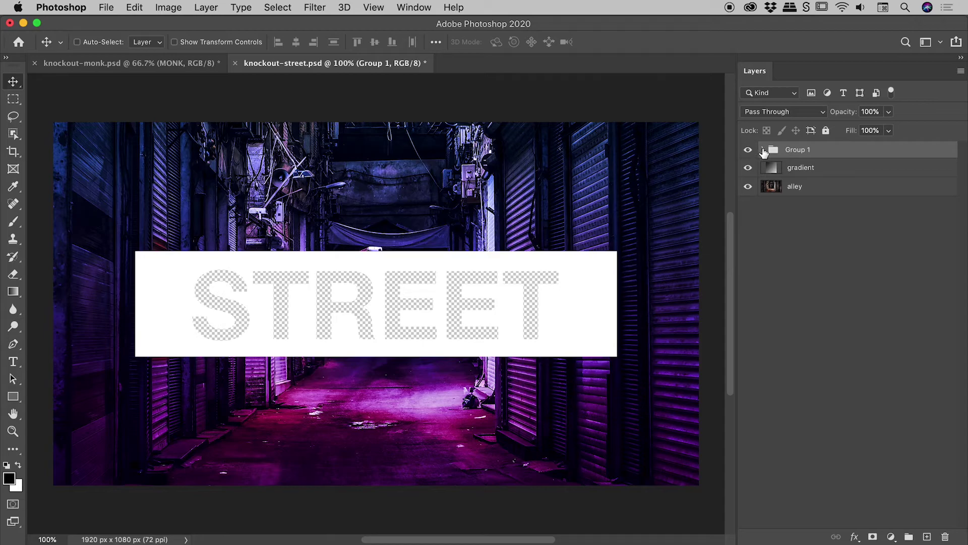
click(763, 150)
click(810, 169)
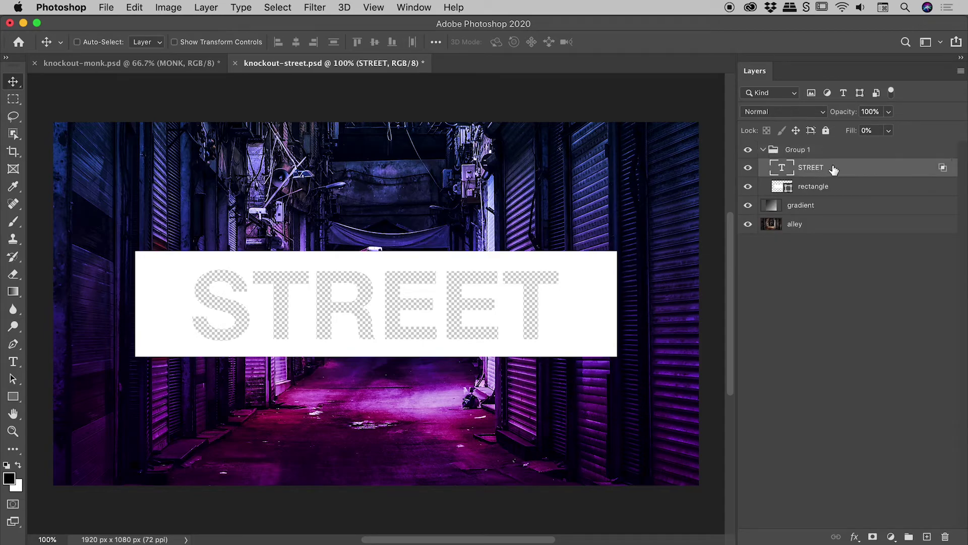
click(837, 185)
click(817, 153)
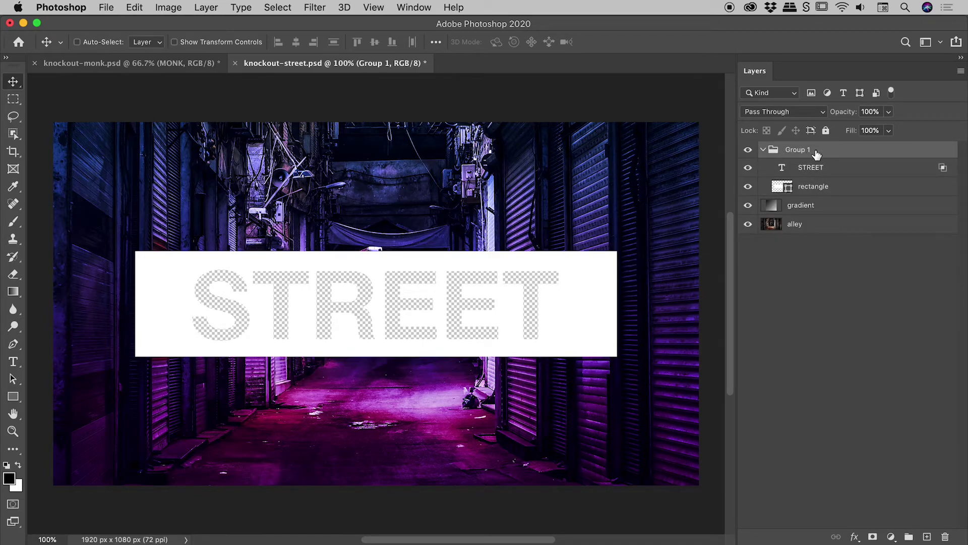
click(848, 170)
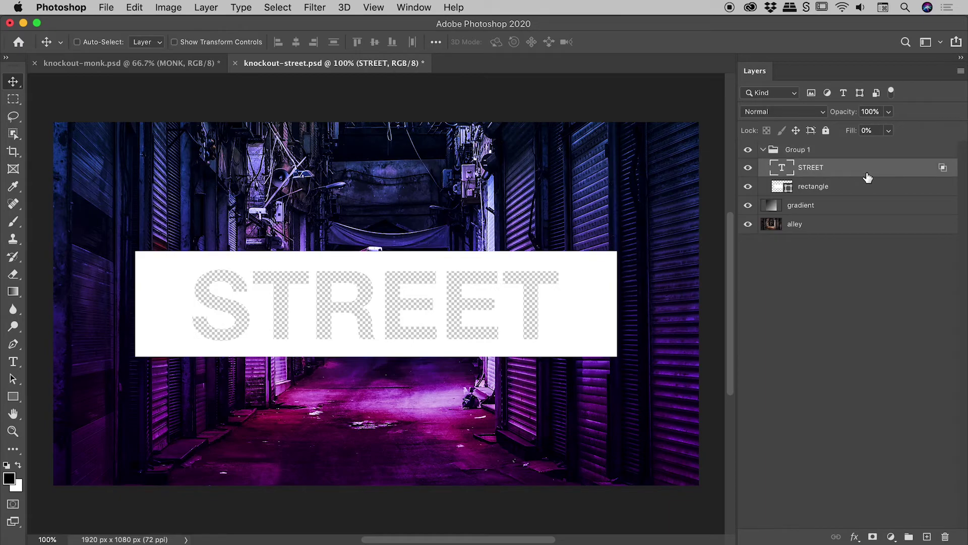
Change the grouped STREET text's knockout from Deep back to Shallow
double_click(877, 170)
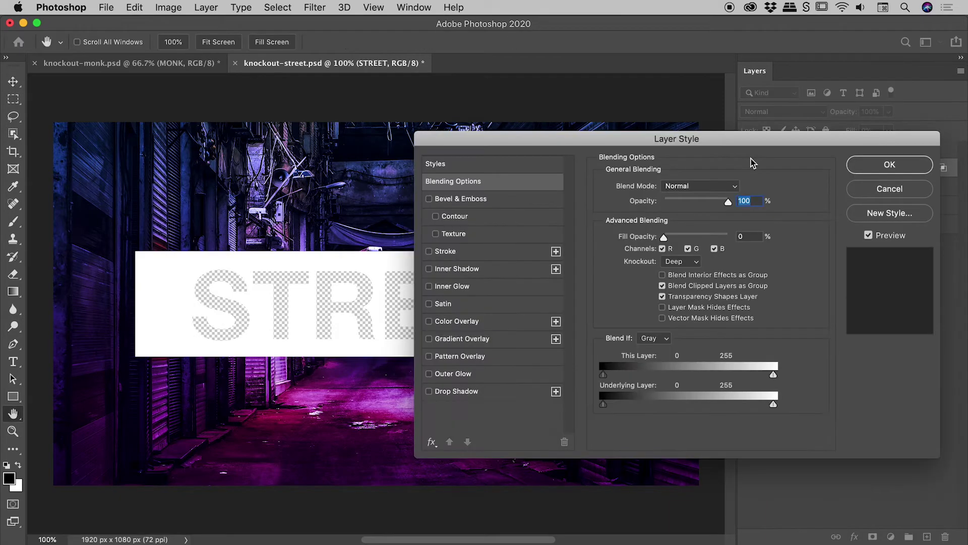
drag(726, 141, 719, 122)
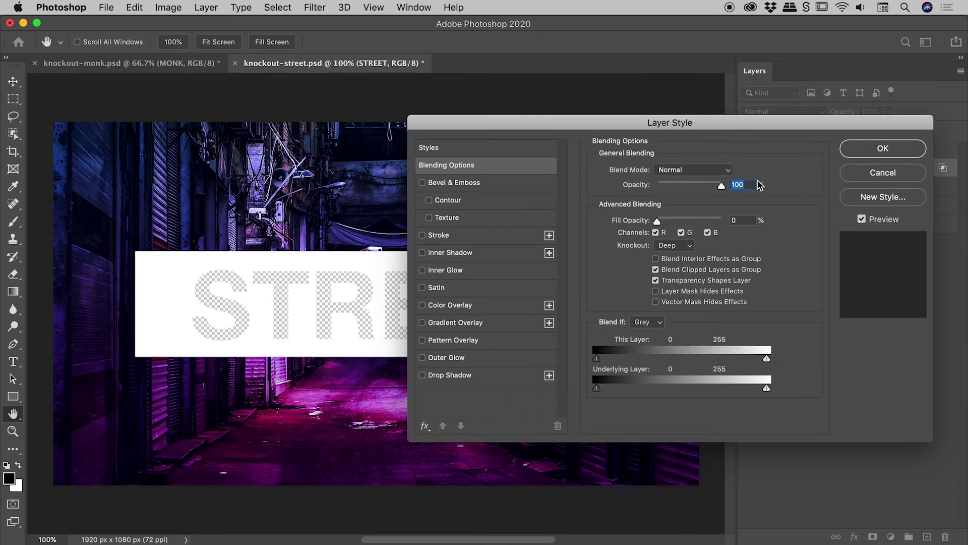
click(673, 245)
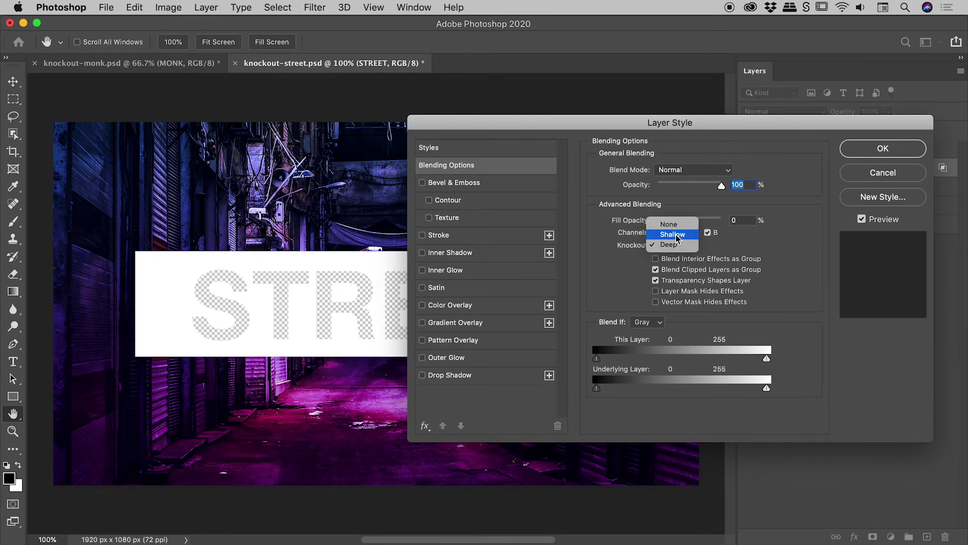
click(675, 235)
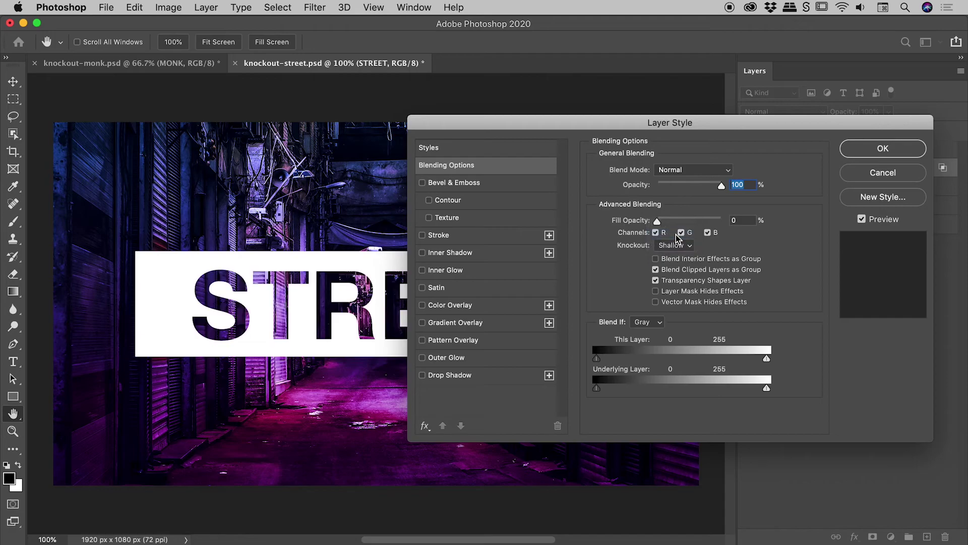
click(883, 150)
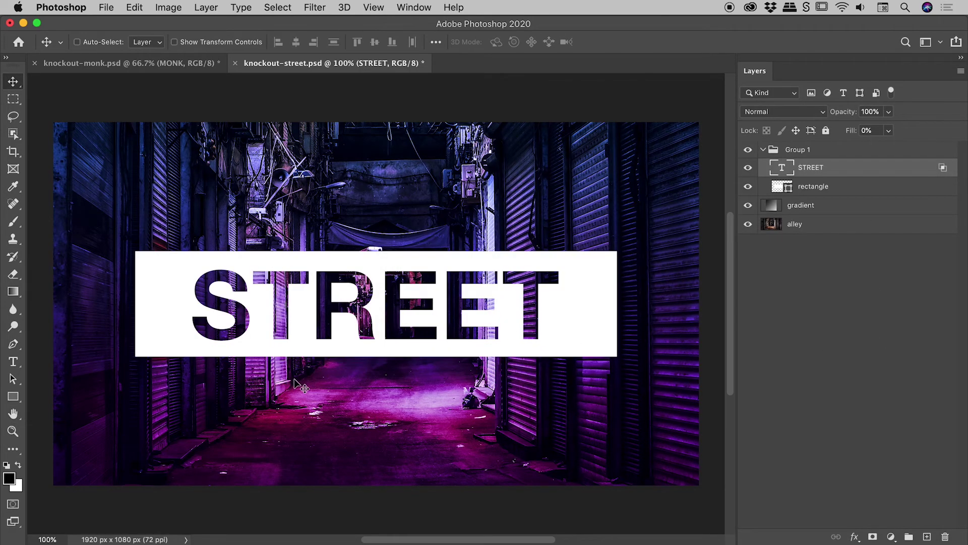